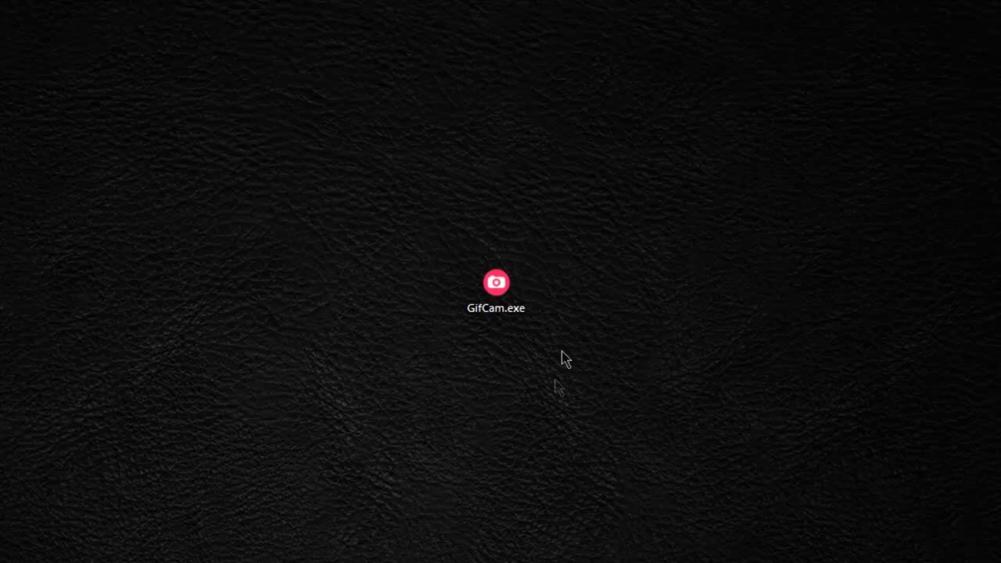
# Launch GifCam, enlarge its capture window, and move it near the top of the screen.
pyautogui.doubleClick(489, 310)
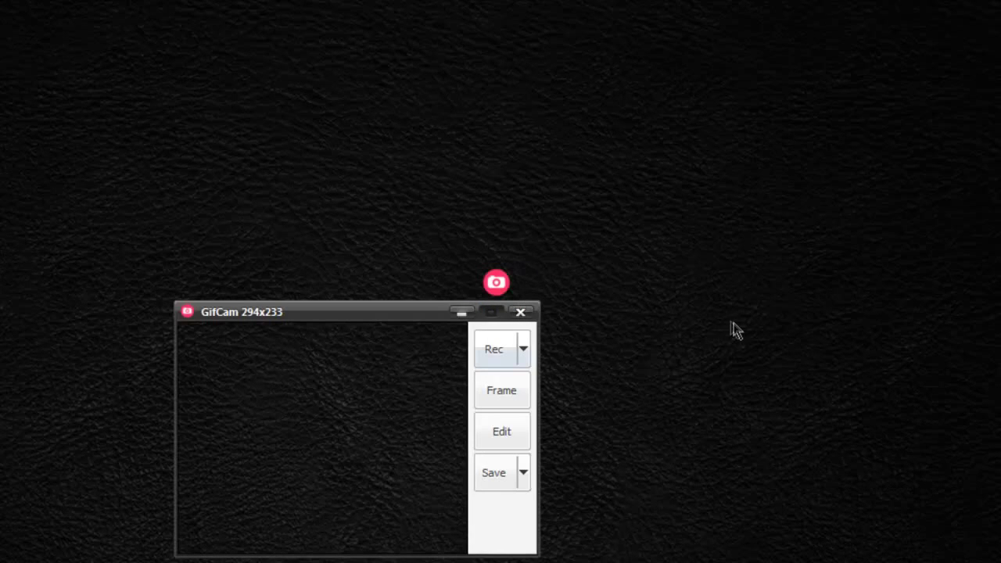
pyautogui.moveTo(337, 328); pyautogui.dragTo(407, 108)
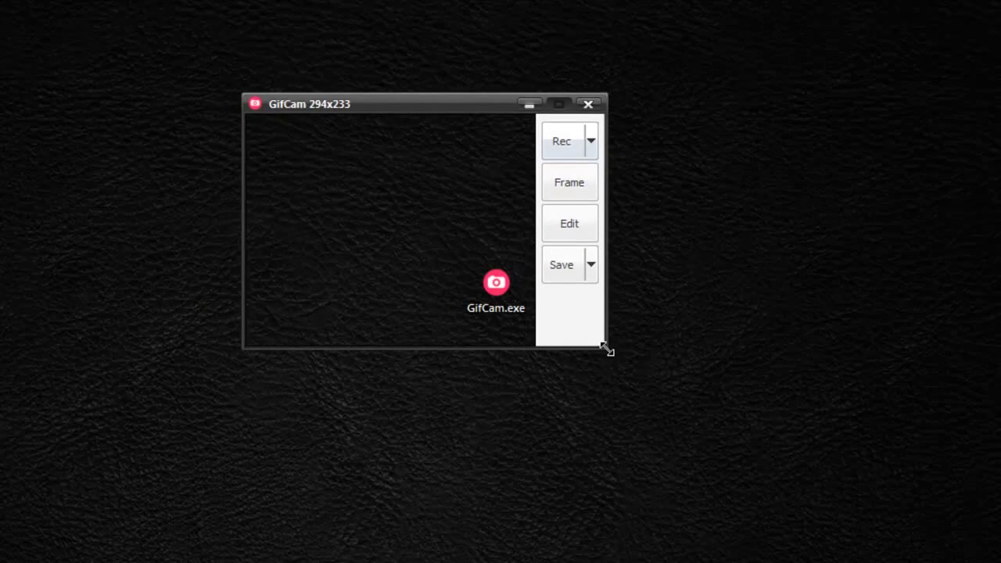
pyautogui.moveTo(606, 348); pyautogui.dragTo(845, 454)
pyautogui.moveTo(571, 110); pyautogui.dragTo(478, 76)
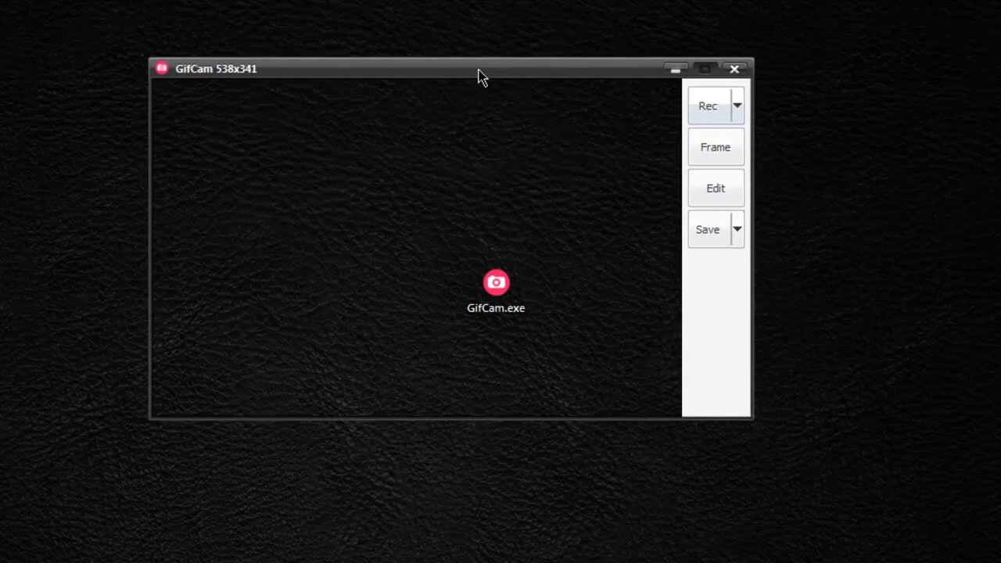
pyautogui.moveTo(479, 69); pyautogui.dragTo(531, 66)
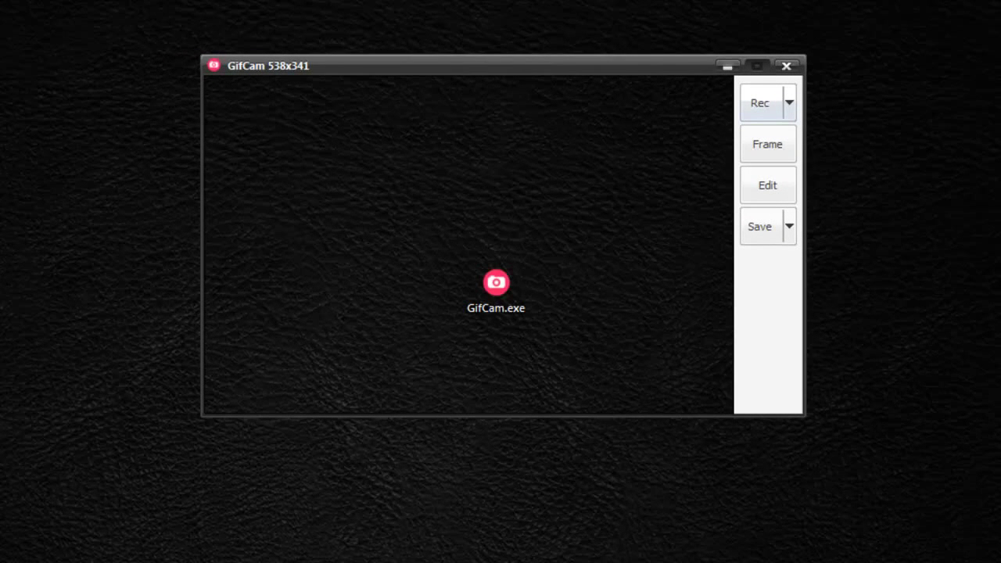
# Bring up Paint and fit GifCam's 401x243 capture area over the blank canvas.
pyautogui.hotkey('alt', 'Tab')
pyautogui.moveTo(407, 67); pyautogui.dragTo(474, 159)
pyautogui.moveTo(867, 507); pyautogui.dragTo(734, 410)
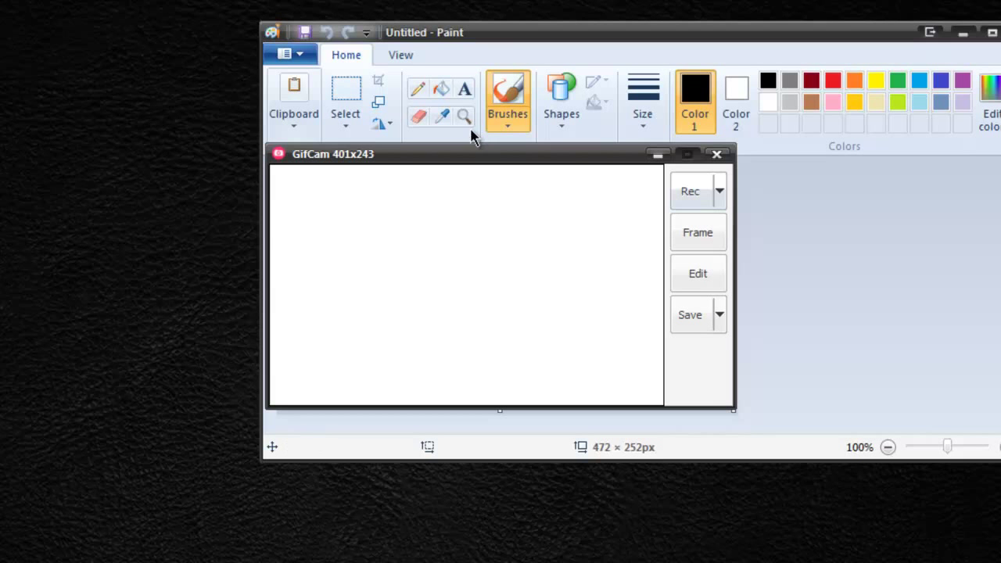
pyautogui.moveTo(498, 158)
pyautogui.mouseDown()
pyautogui.moveTo(367, 66)
pyautogui.moveTo(451, 23)
pyautogui.moveTo(478, 162)
pyautogui.mouseUp()
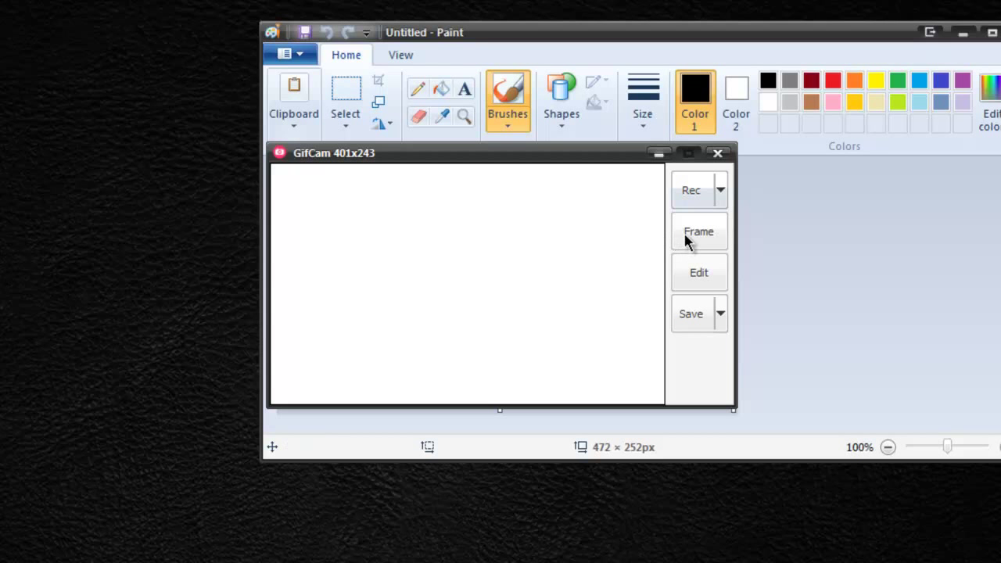
# Check the Rec options menu, where 10 FPS is selected, and close it unchanged.
pyautogui.click(720, 190)
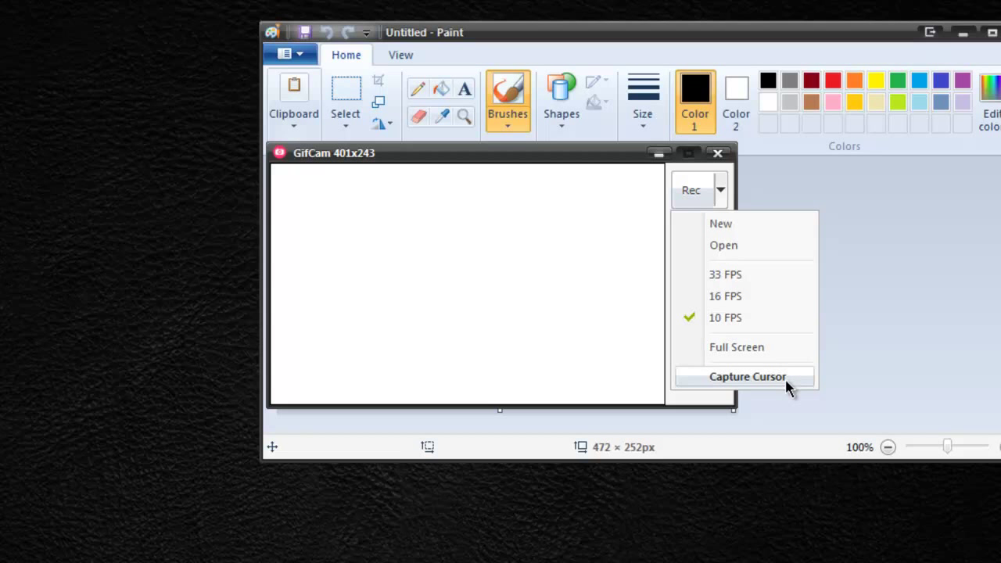
pyautogui.click(540, 161)
# Record a 22-frame take of a circle drawn in Paint and open it in the frame editor.
pyautogui.click(692, 190)
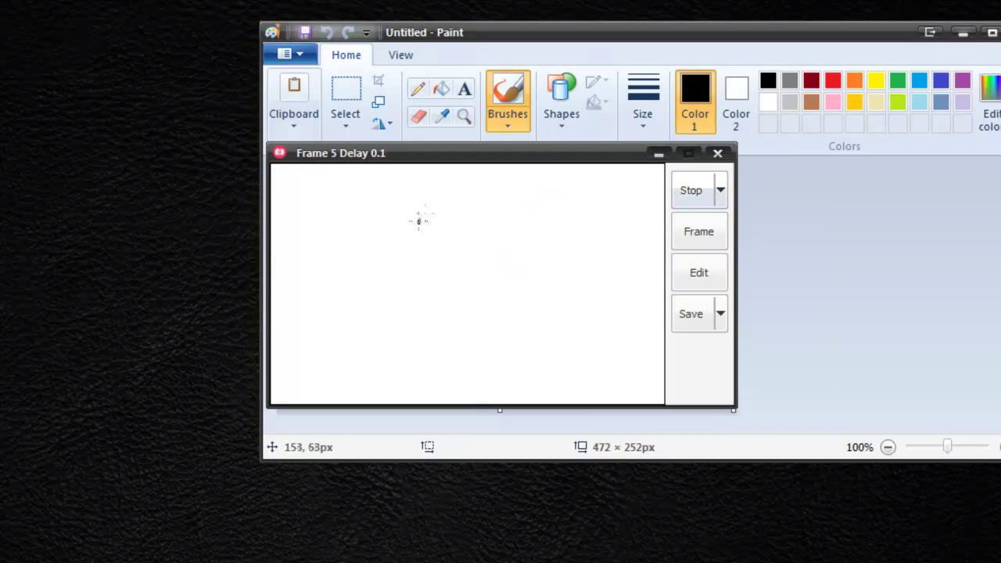
pyautogui.moveTo(418, 223)
pyautogui.mouseDown()
pyautogui.moveTo(469, 196)
pyautogui.moveTo(520, 232)
pyautogui.moveTo(489, 302)
pyautogui.moveTo(421, 282)
pyautogui.moveTo(422, 205)
pyautogui.mouseUp()
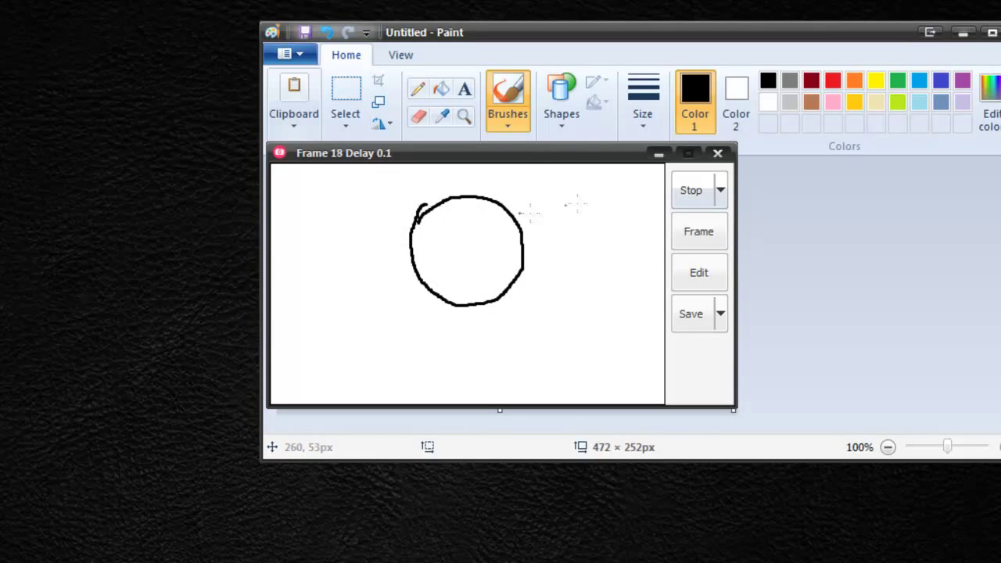
pyautogui.click(692, 190)
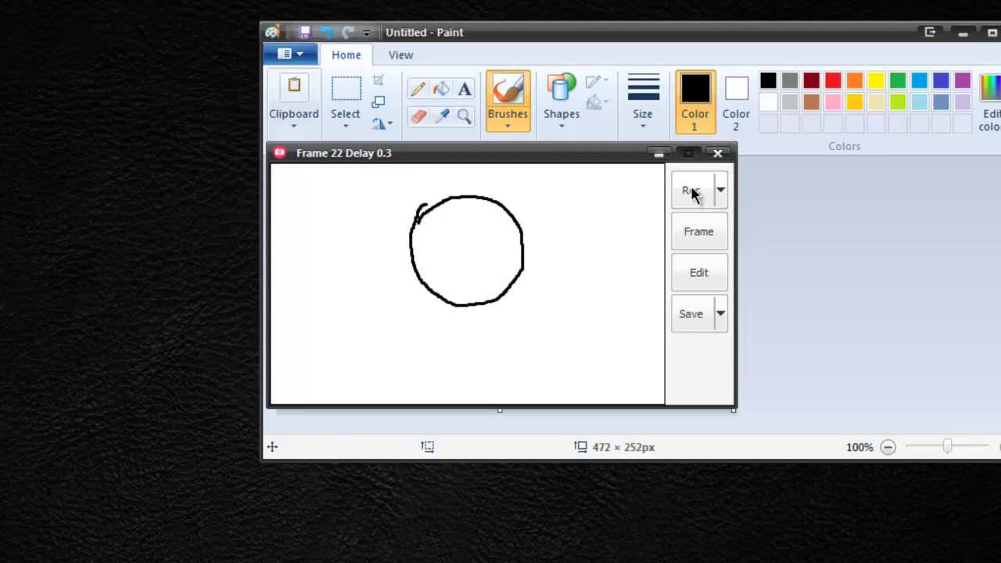
pyautogui.click(698, 274)
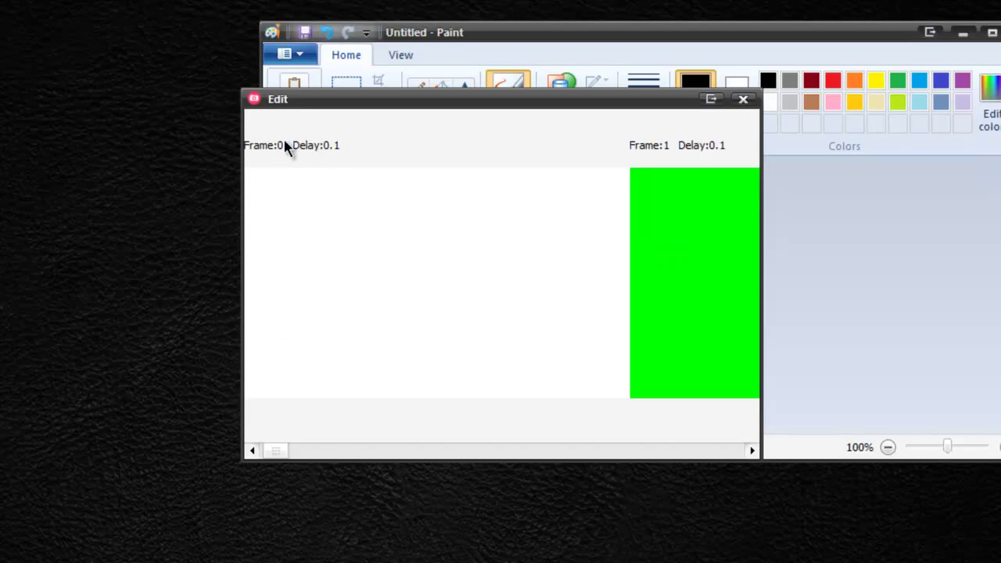
# Review the circle frames and close the Edit window, returning to the recorder.
pyautogui.moveTo(276, 452)
pyautogui.mouseDown()
pyautogui.moveTo(516, 418)
pyautogui.moveTo(737, 425)
pyautogui.moveTo(472, 457)
pyautogui.moveTo(280, 455)
pyautogui.mouseUp()
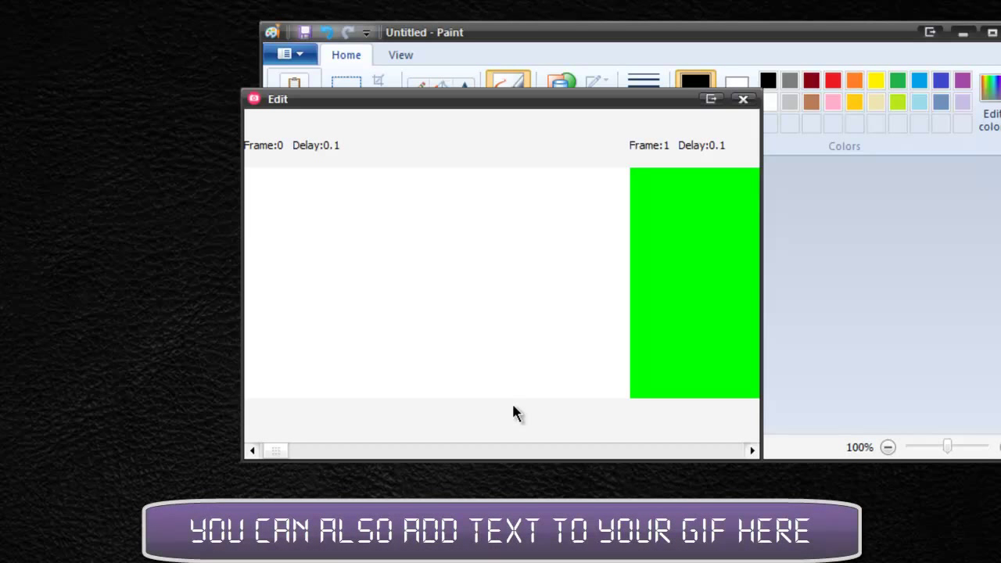
pyautogui.click(743, 99)
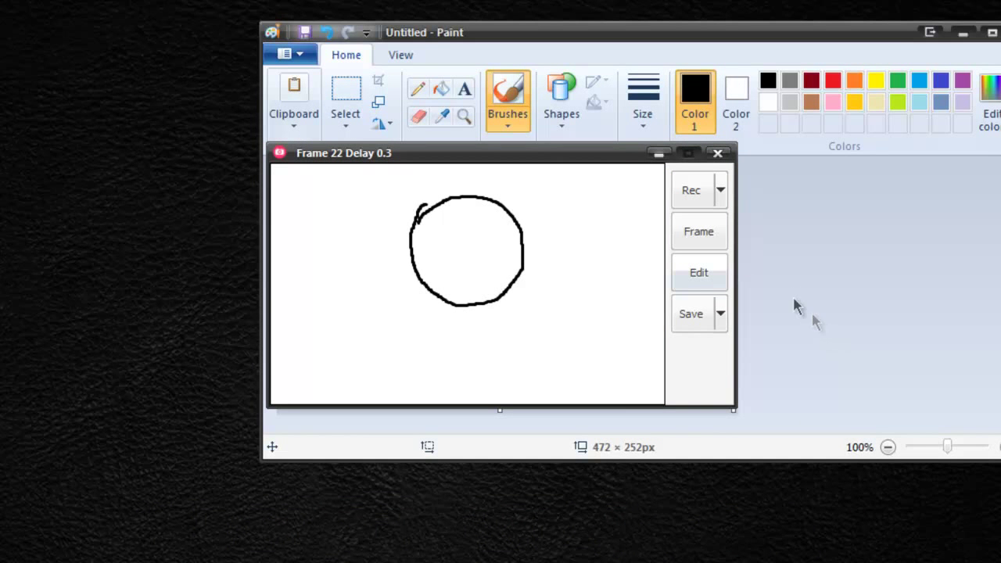
# Start a new empty GifCam recording and clear Paint's canvas without saving the old drawing.
pyautogui.click(720, 190)
pyautogui.click(724, 223)
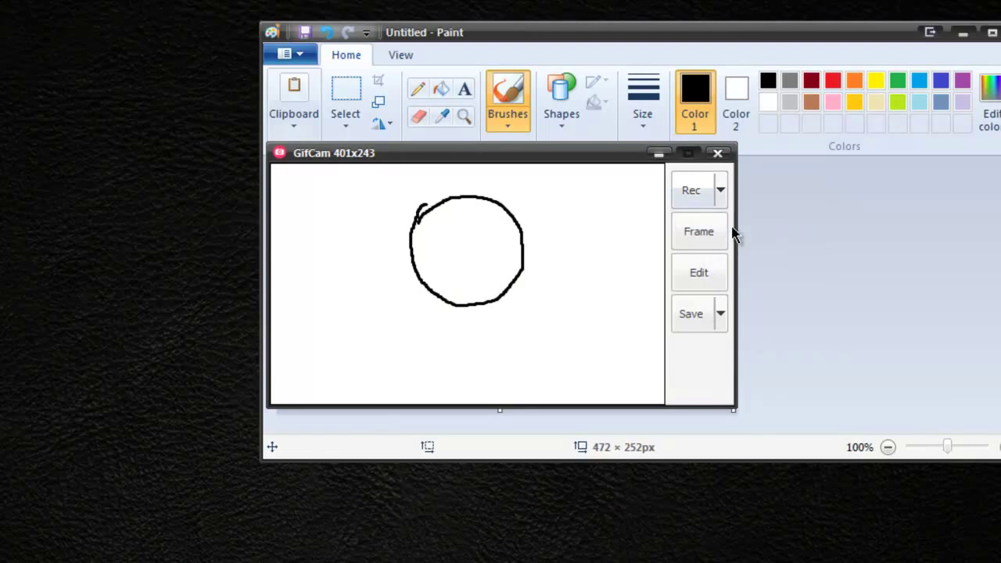
pyautogui.click(284, 54)
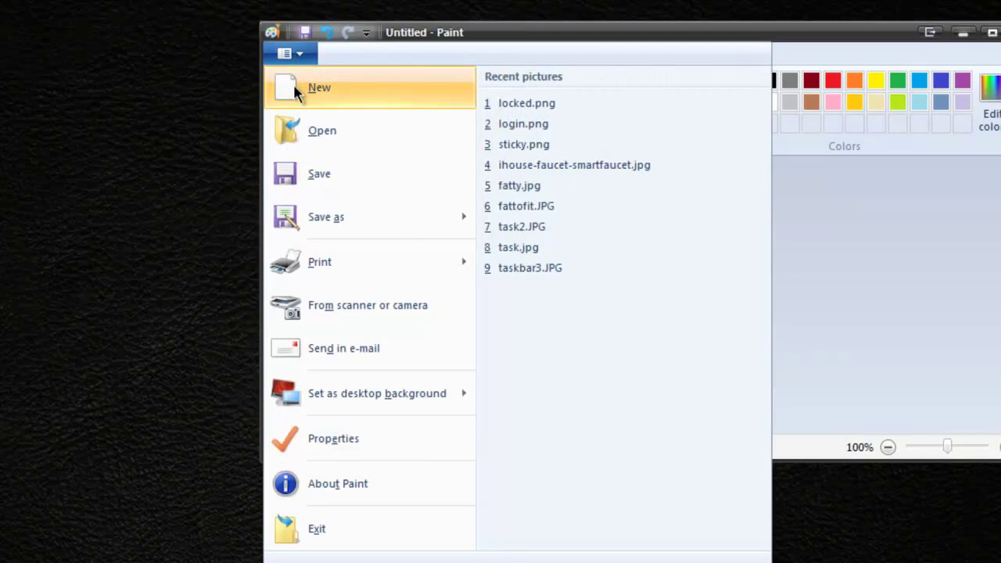
pyautogui.click(289, 85)
pyautogui.click(662, 254)
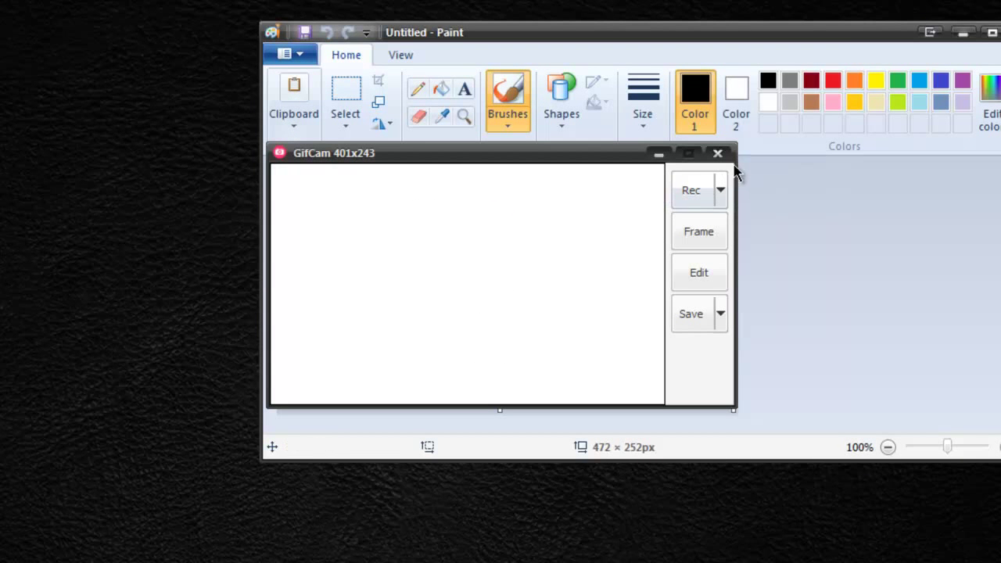
# Record a 67-frame take of a smiley face drawn on the blank canvas.
pyautogui.click(691, 195)
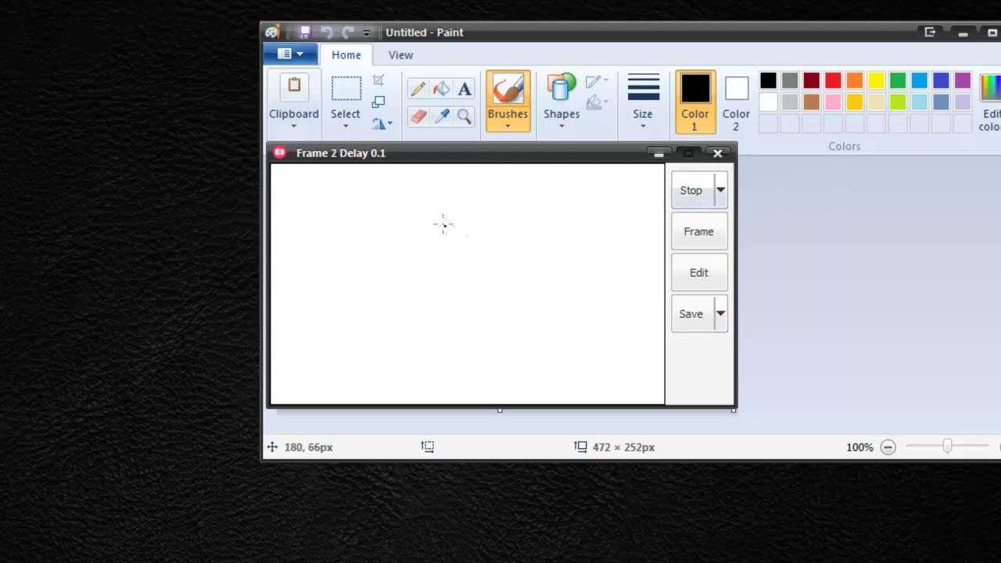
pyautogui.moveTo(359, 219)
pyautogui.mouseDown()
pyautogui.moveTo(479, 197)
pyautogui.moveTo(509, 242)
pyautogui.moveTo(463, 311)
pyautogui.moveTo(382, 316)
pyautogui.moveTo(359, 248)
pyautogui.moveTo(363, 207)
pyautogui.moveTo(414, 224)
pyautogui.moveTo(404, 219)
pyautogui.moveTo(454, 217)
pyautogui.moveTo(416, 271)
pyautogui.moveTo(387, 266)
pyautogui.moveTo(408, 297)
pyautogui.moveTo(459, 247)
pyautogui.mouseUp()
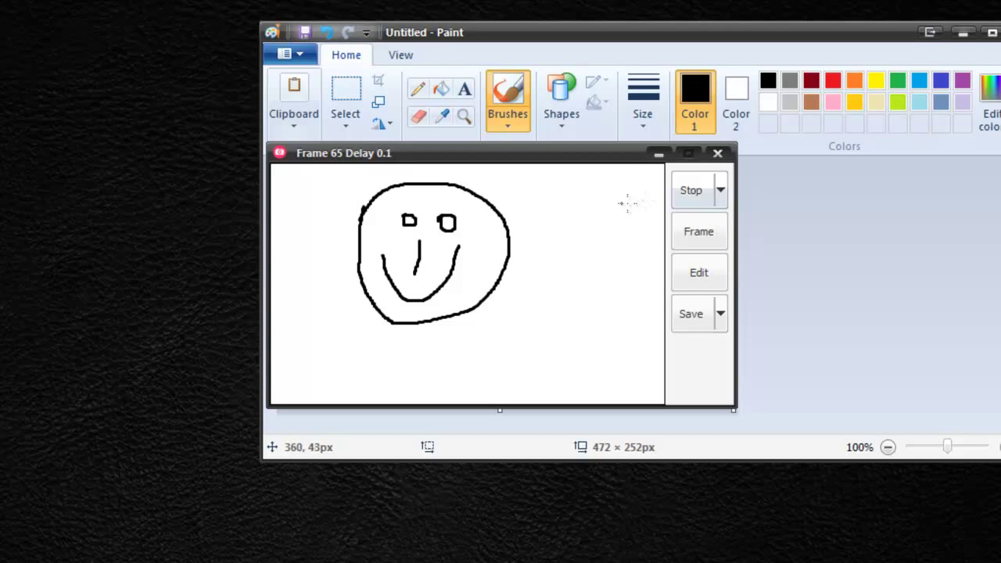
pyautogui.click(692, 190)
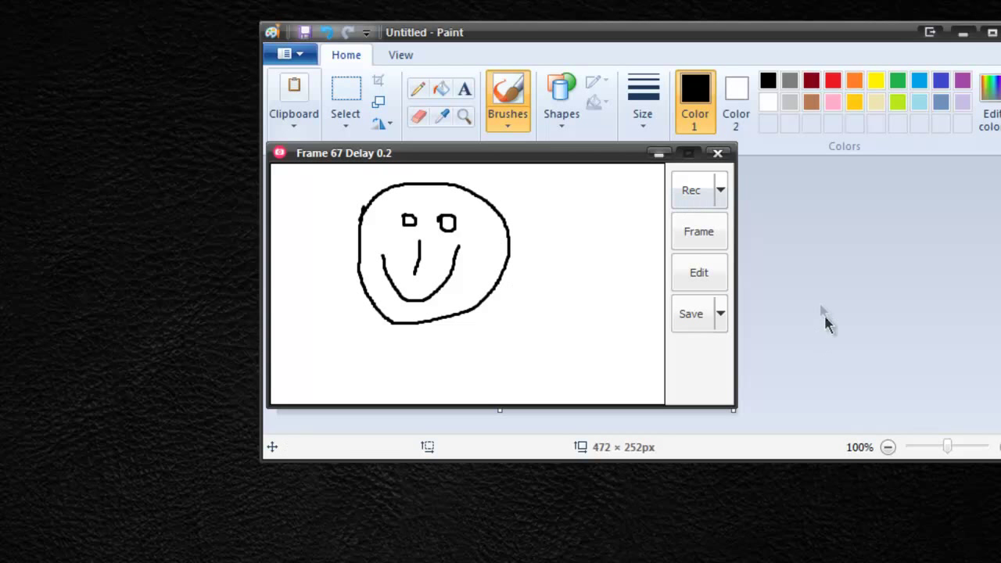
# Save the smiley recording as a grayscale GIF on the Desktop.
pyautogui.click(720, 316)
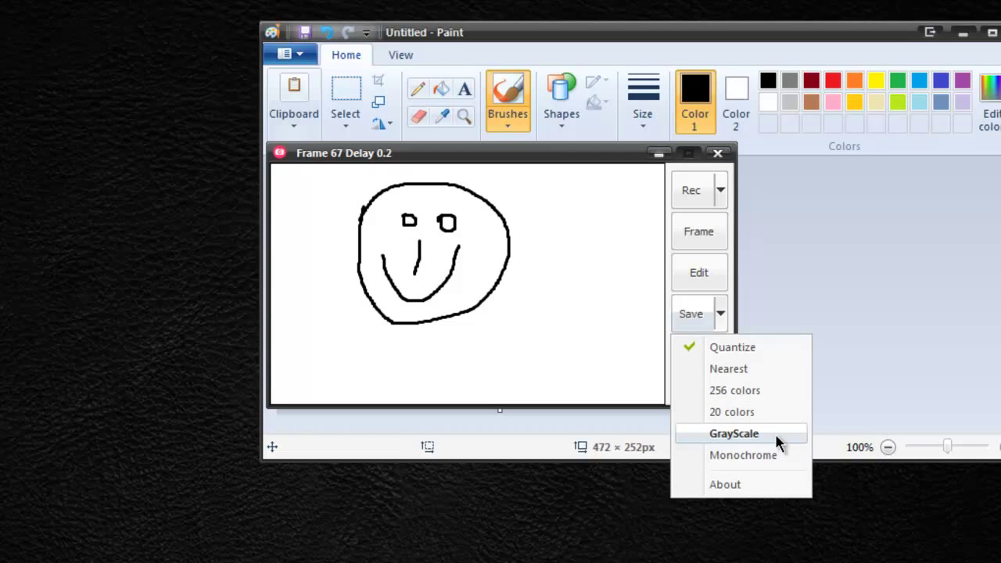
pyautogui.click(733, 433)
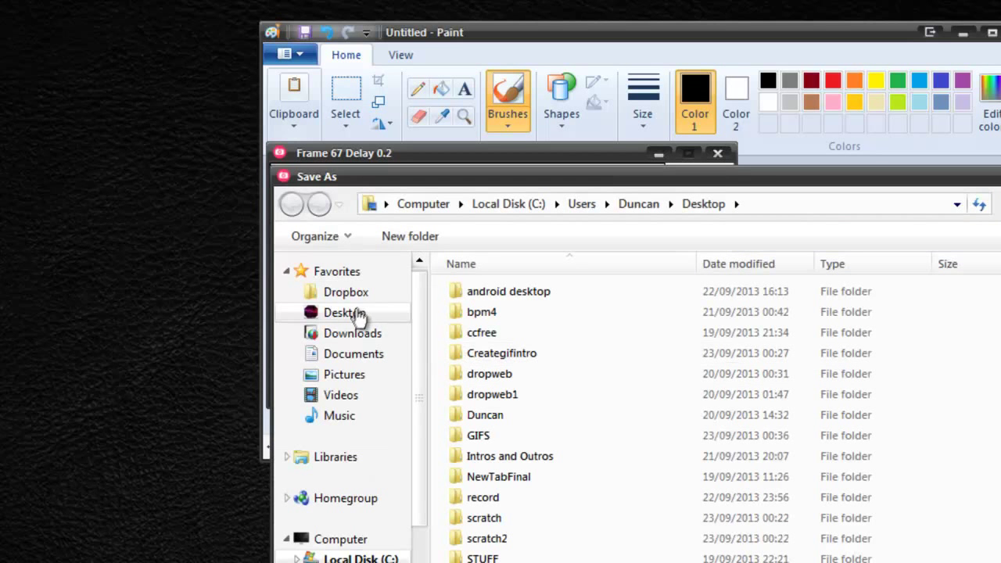
pyautogui.click(357, 313)
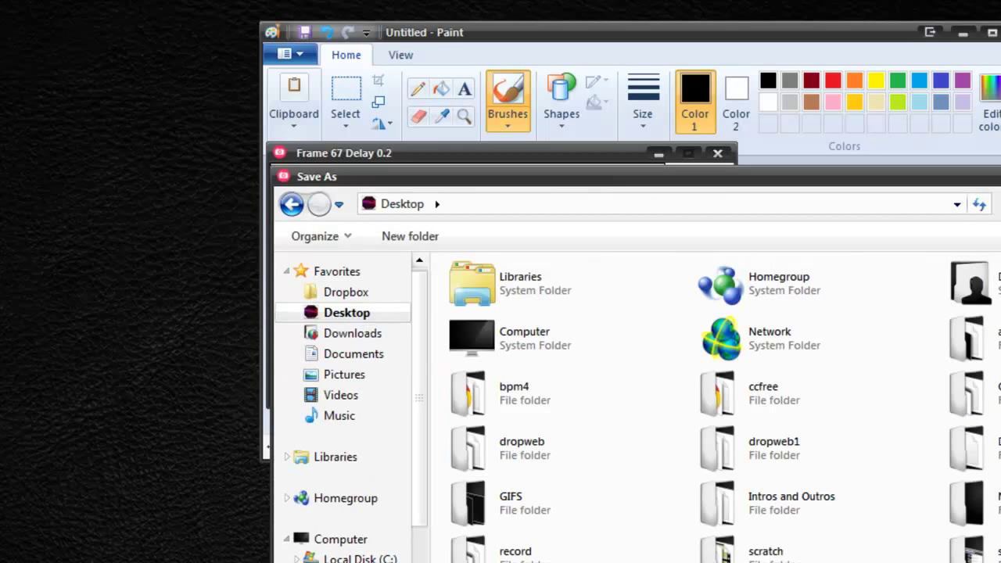
pyautogui.press('Return')
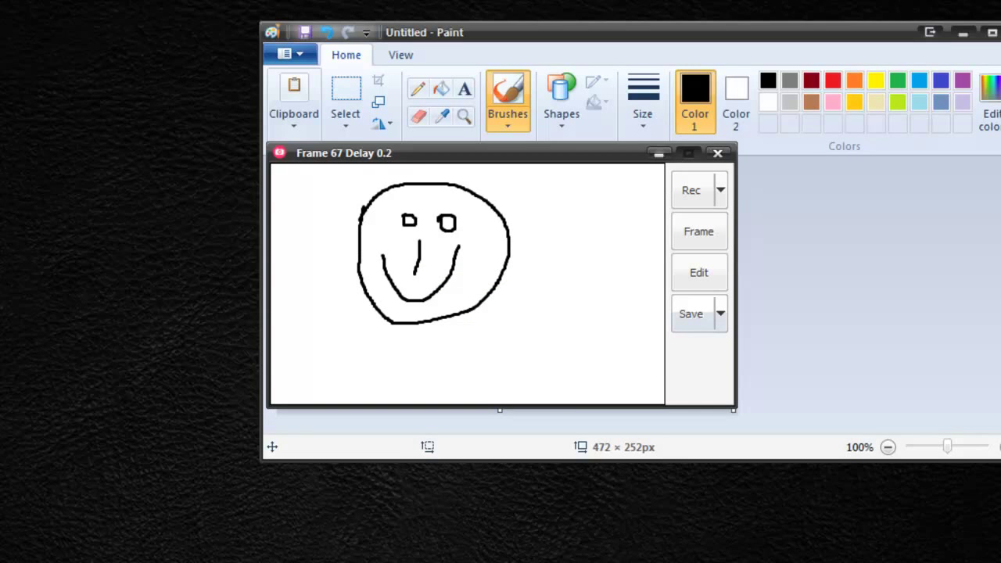
# Arrange the IrfanView window to show demo.gif looping, then bring GifCam back over it.
pyautogui.click(658, 153)
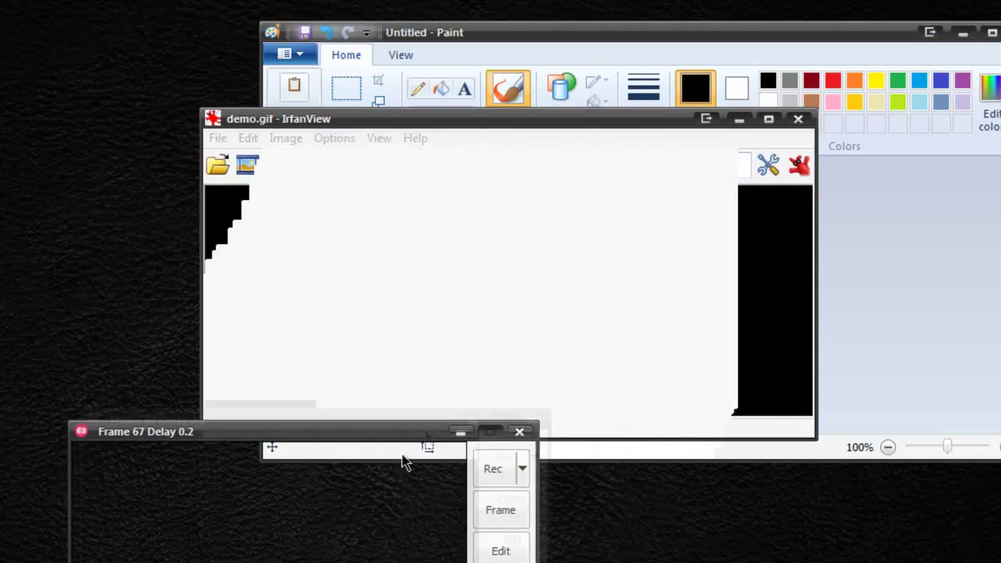
pyautogui.moveTo(566, 123); pyautogui.dragTo(646, 148)
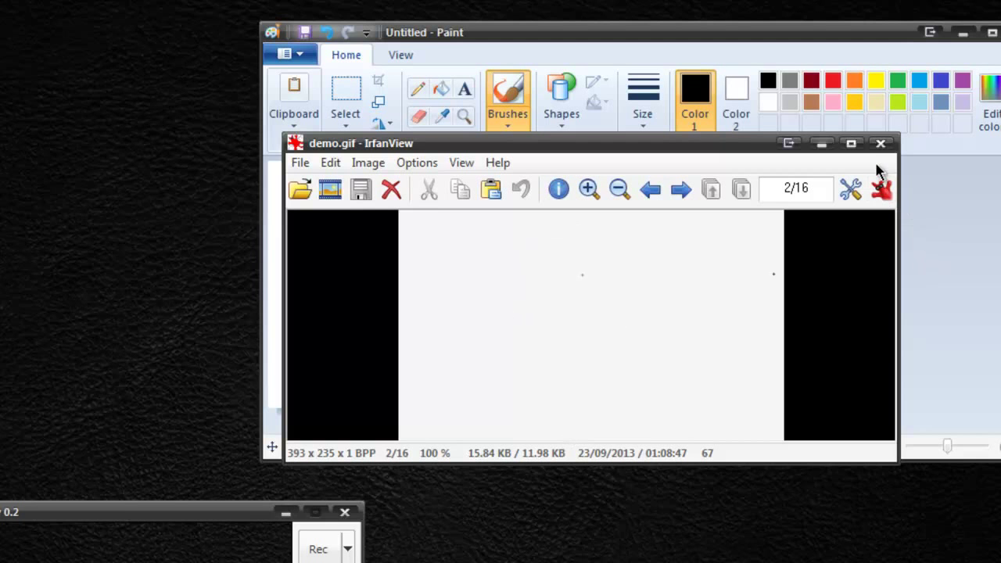
pyautogui.moveTo(223, 513)
pyautogui.mouseDown()
pyautogui.moveTo(711, 123)
pyautogui.moveTo(704, 104)
pyautogui.mouseUp()
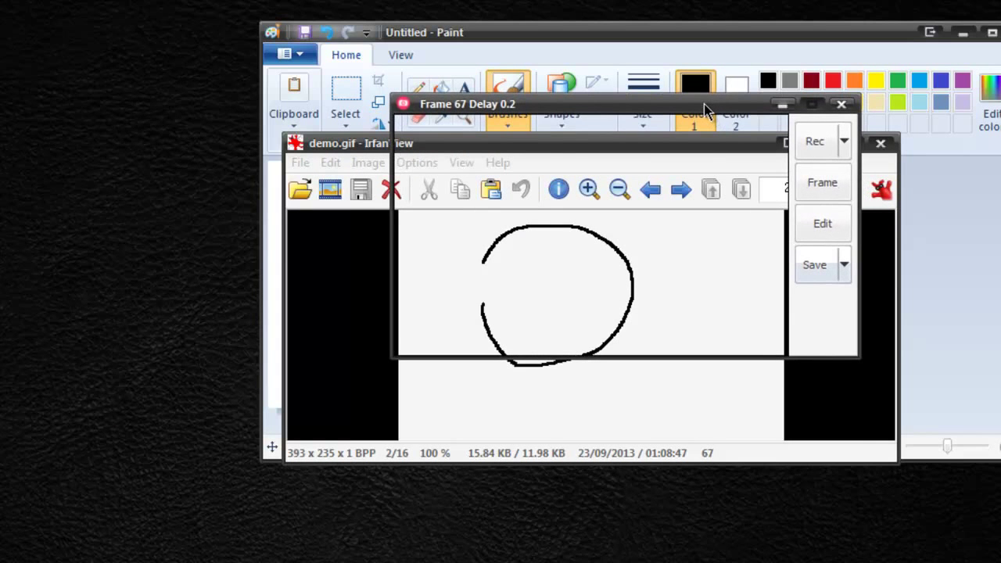